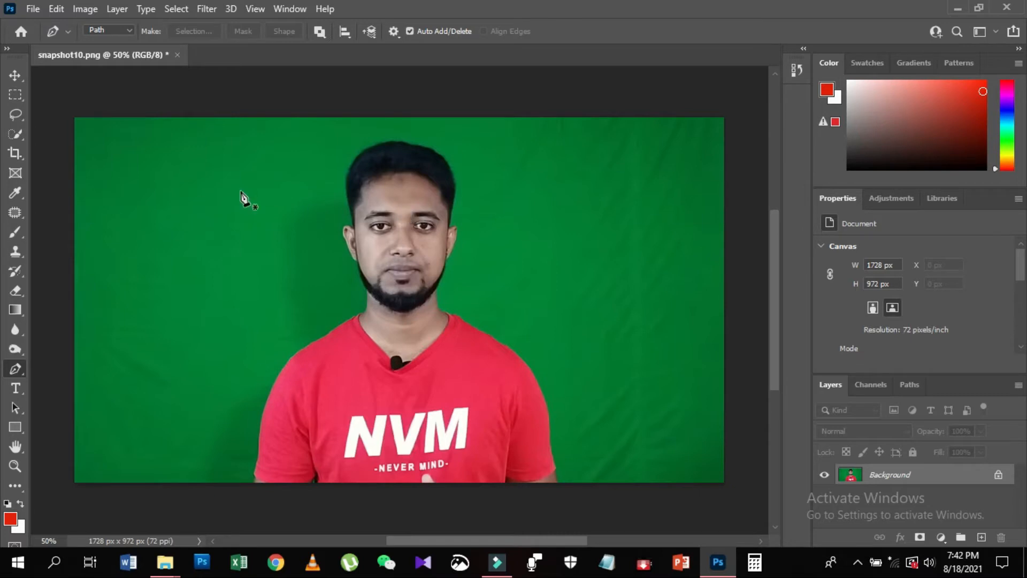
{"action": "left_click", "coordinate": [86, 9]}
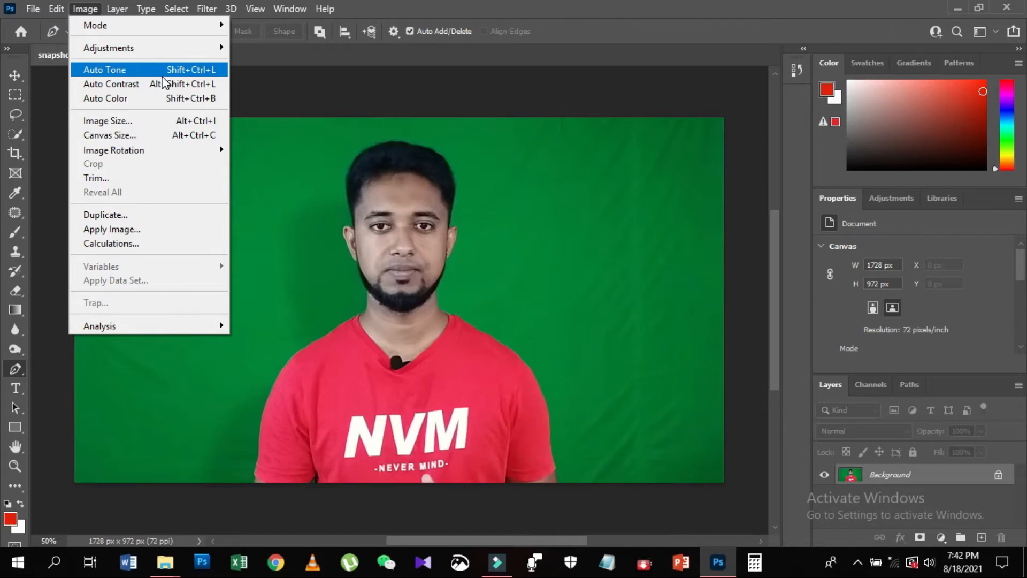
{"action": "left_click", "coordinate": [482, 97]}
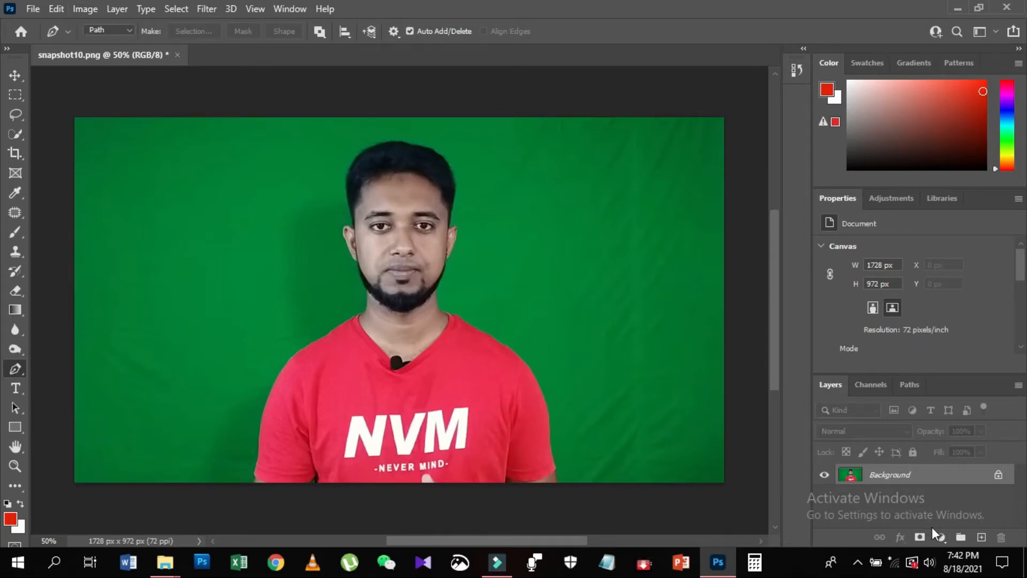
- Add a Selective Color adjustment layer above the Background and set the Black amount of the Reds to +46%
{"action": "left_click", "coordinate": [942, 537]}
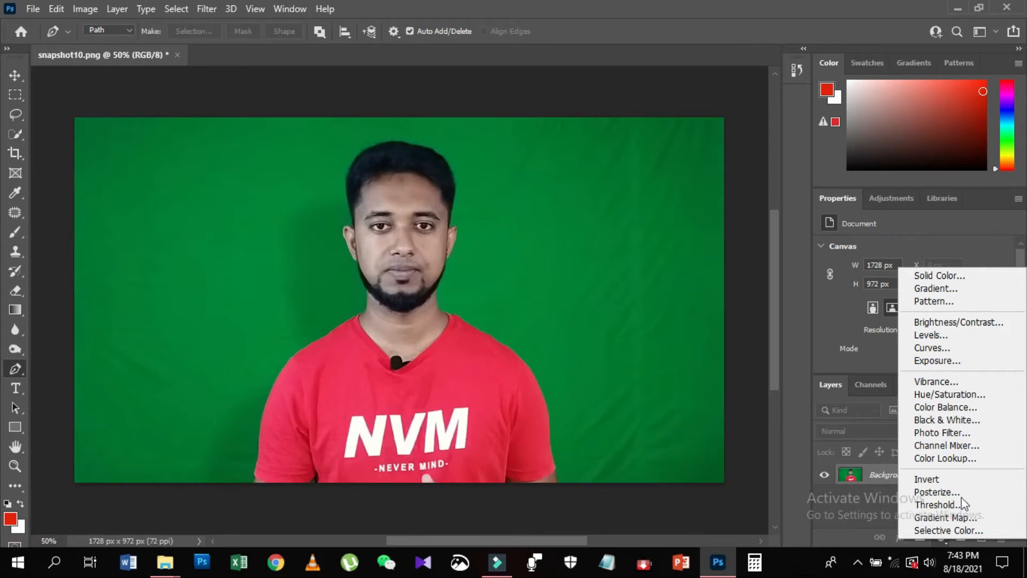
{"action": "left_click", "coordinate": [967, 527]}
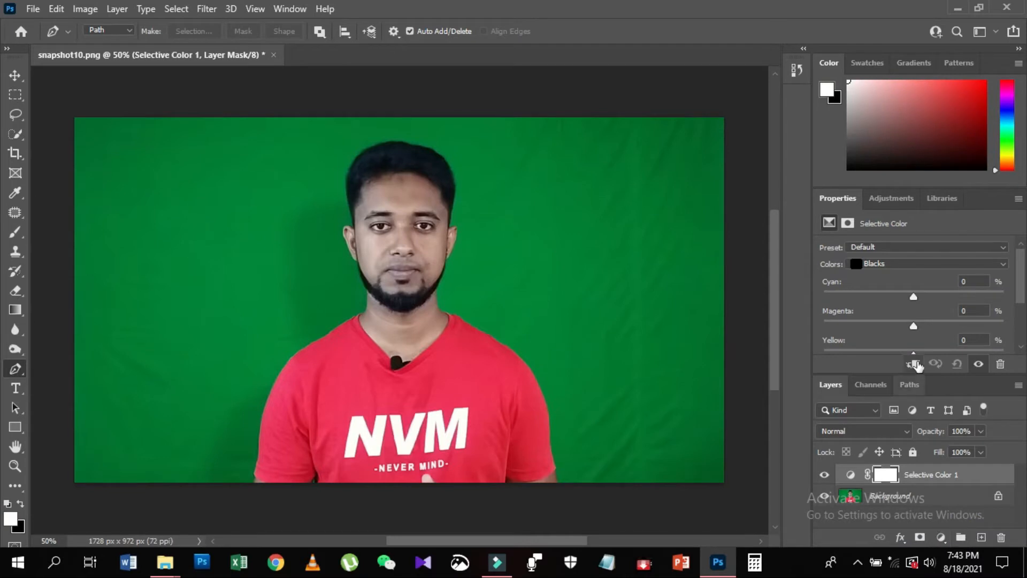
{"action": "left_click", "coordinate": [1002, 267]}
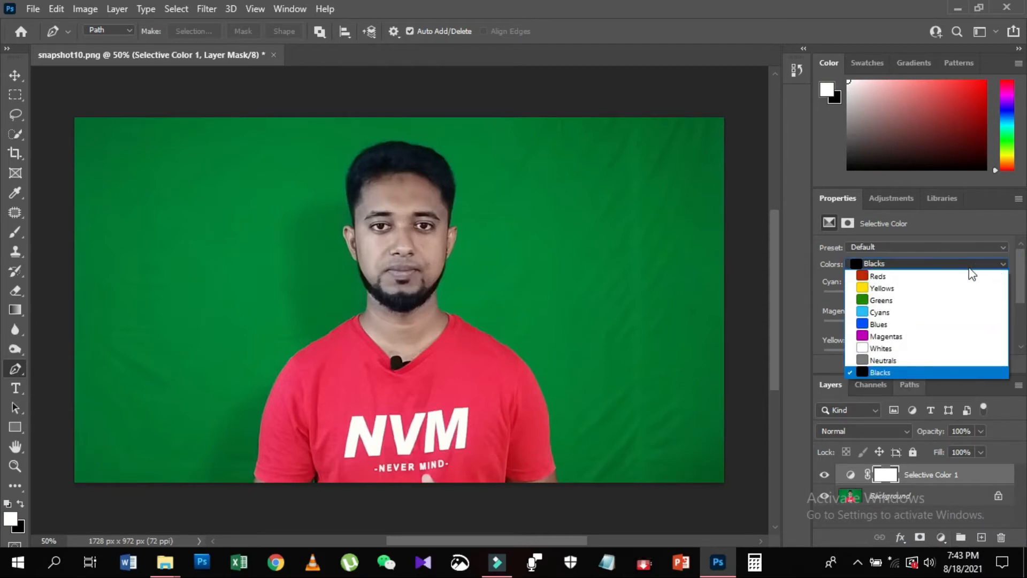
{"action": "left_click", "coordinate": [910, 274]}
{"action": "left_click_drag", "start_coordinate": [1021, 286], "coordinate": [1021, 327]}
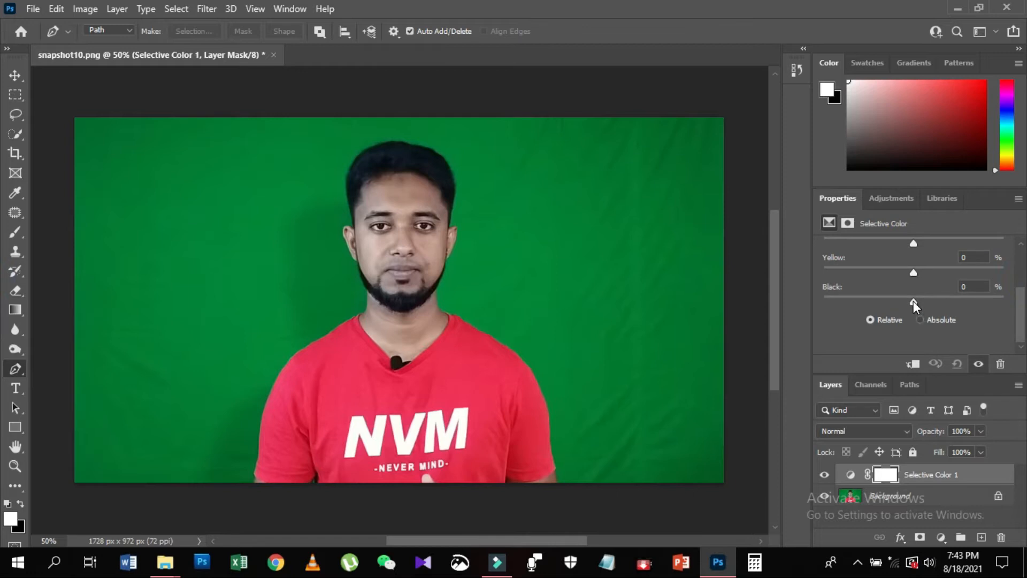
{"action": "left_click_drag", "start_coordinate": [914, 300], "coordinate": [942, 295]}
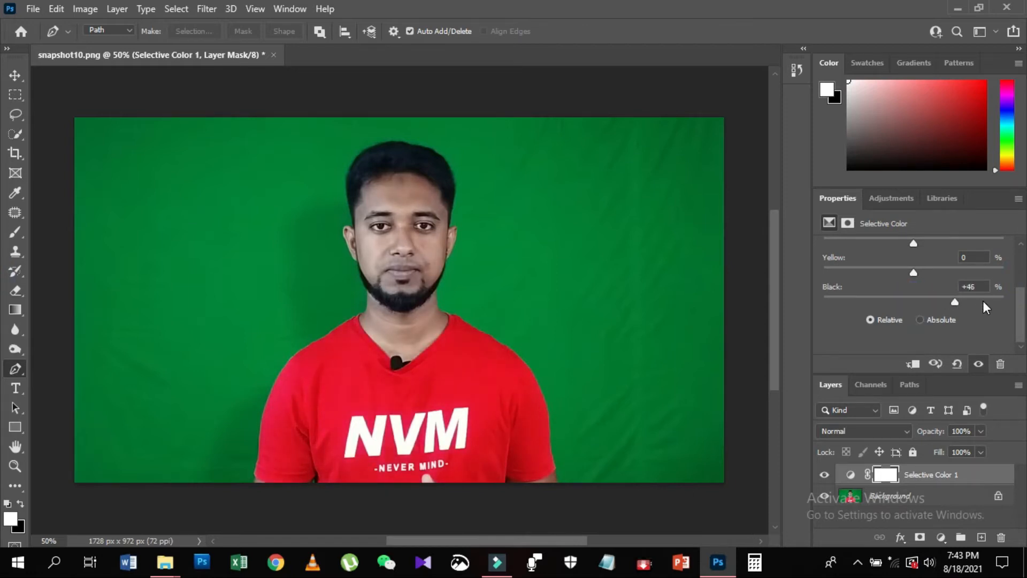
- Raise the Black amount of the Yellows slightly in the Selective Color adjustment
{"action": "left_click_drag", "start_coordinate": [1021, 306], "coordinate": [1023, 251]}
{"action": "left_click", "coordinate": [992, 262]}
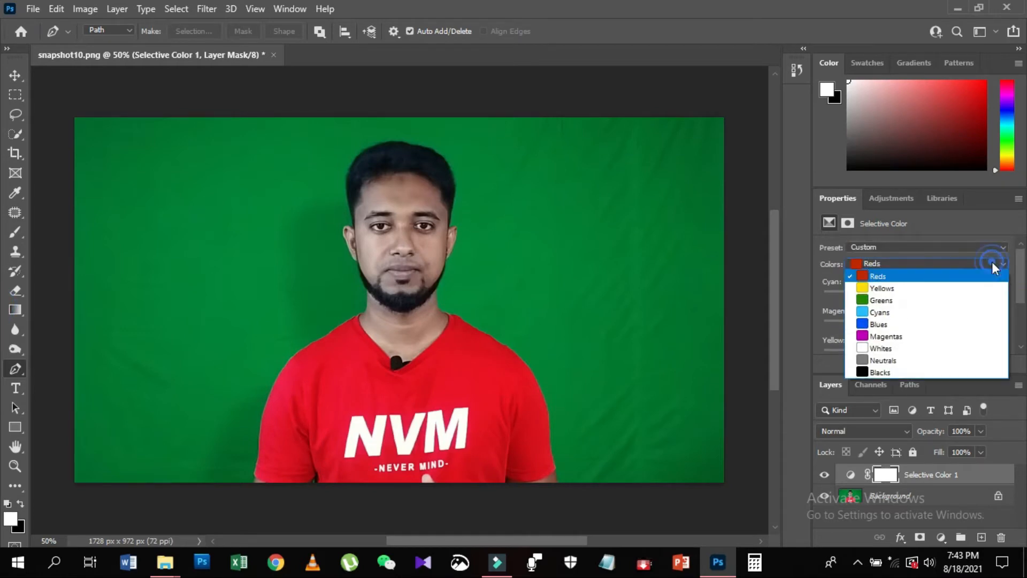
{"action": "left_click", "coordinate": [899, 288]}
{"action": "scroll", "coordinate": [909, 300], "scroll_direction": "down", "scroll_amount": 3}
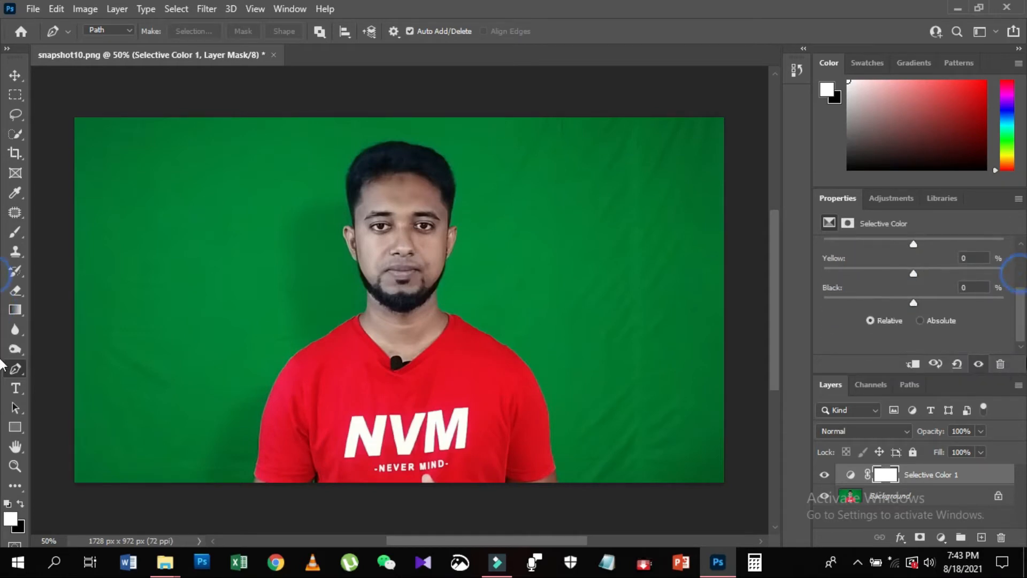
{"action": "left_click_drag", "start_coordinate": [915, 303], "coordinate": [932, 303]}
- Set the Black amount of the Greens to +23% in the Selective Color adjustment
{"action": "left_click_drag", "start_coordinate": [1020, 318], "coordinate": [1020, 272]}
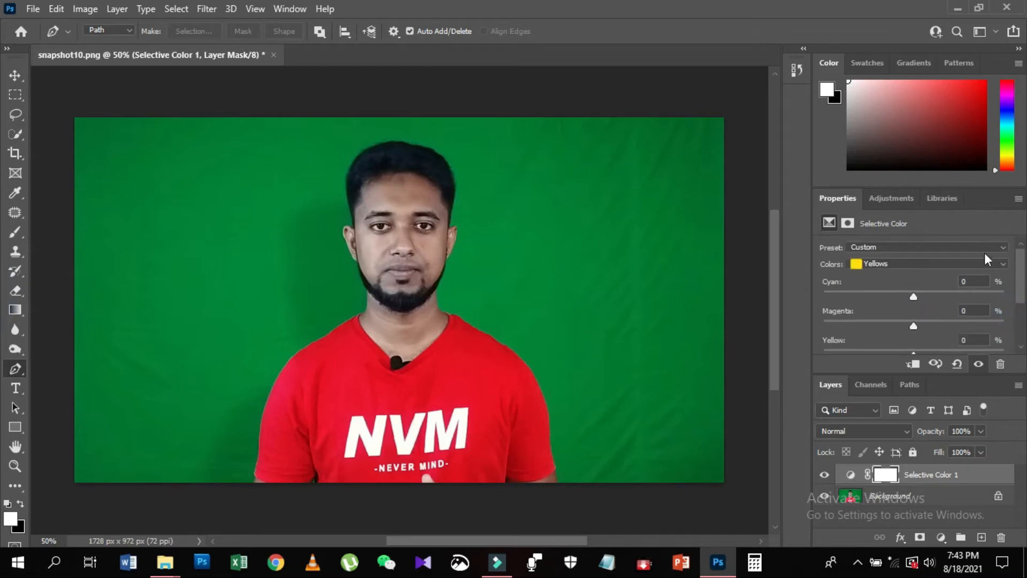
{"action": "left_click", "coordinate": [991, 264]}
{"action": "left_click", "coordinate": [906, 297]}
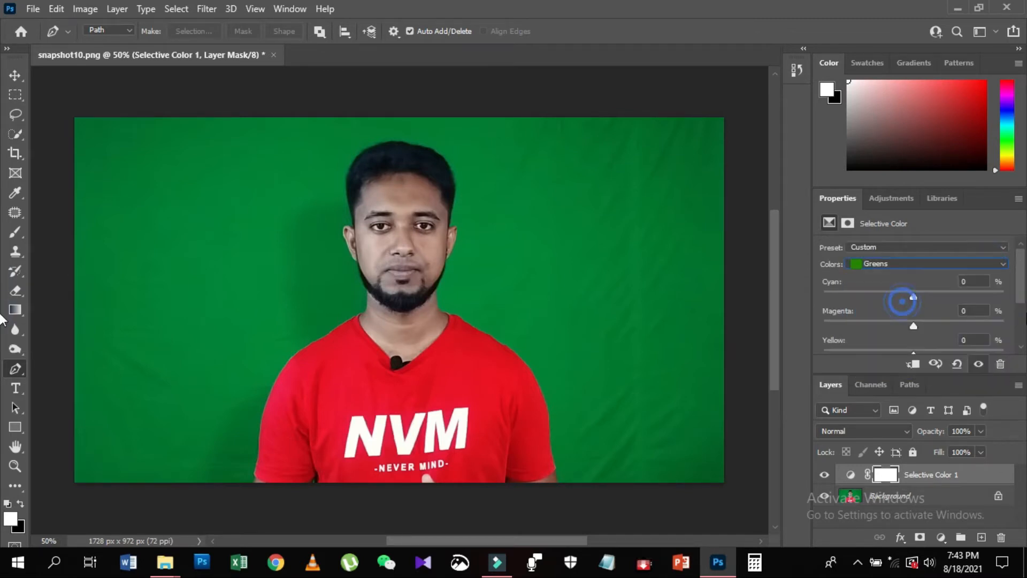
{"action": "scroll", "coordinate": [1024, 292], "scroll_direction": "down", "scroll_amount": 3}
{"action": "left_click_drag", "start_coordinate": [915, 304], "coordinate": [939, 303]}
{"action": "scroll", "coordinate": [1020, 321], "scroll_direction": "up", "scroll_amount": 3}
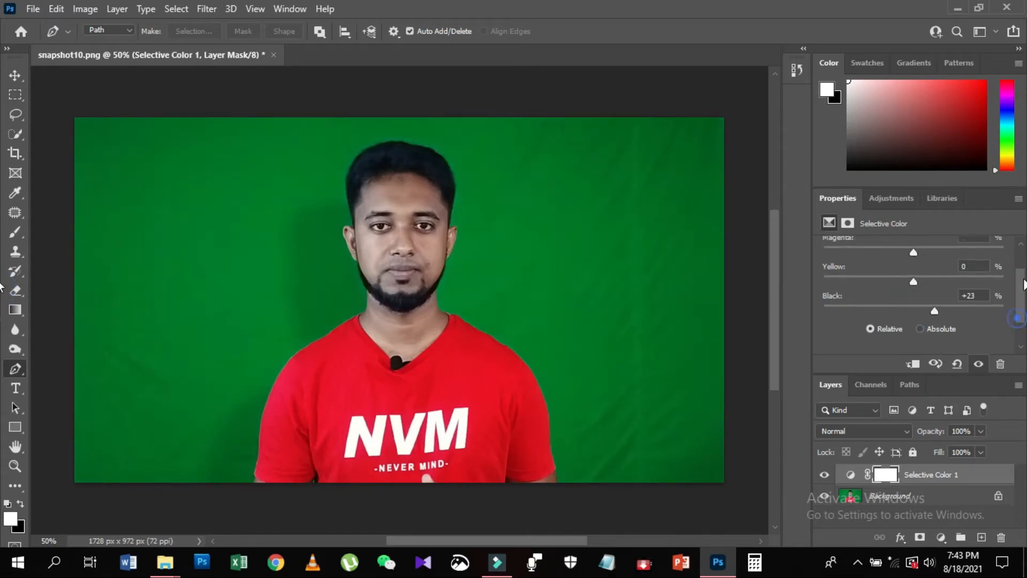
- Add a Brightness/Contrast adjustment layer with brightness 26 and contrast 12
{"action": "left_click", "coordinate": [941, 537]}
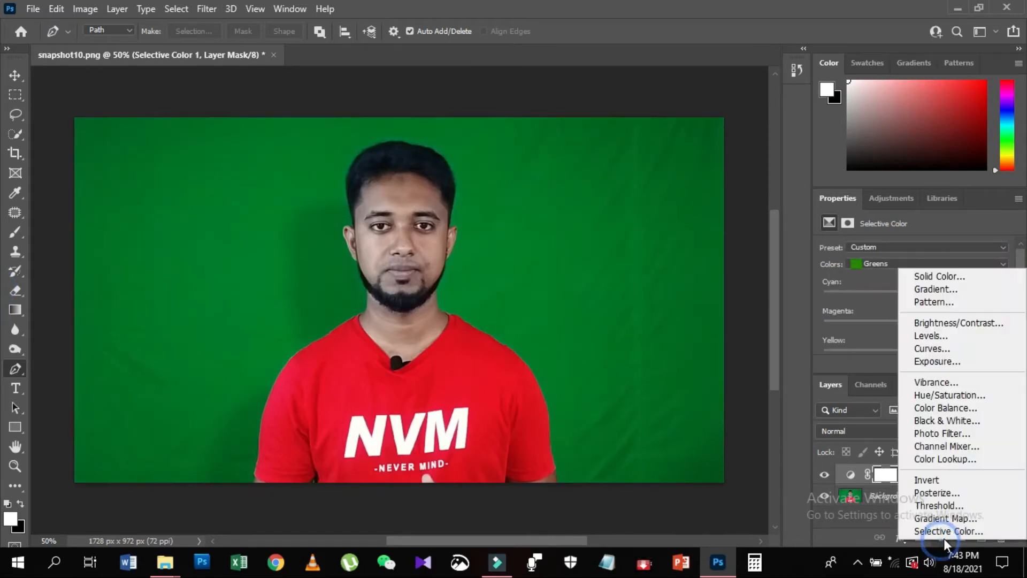
{"action": "left_click", "coordinate": [967, 322]}
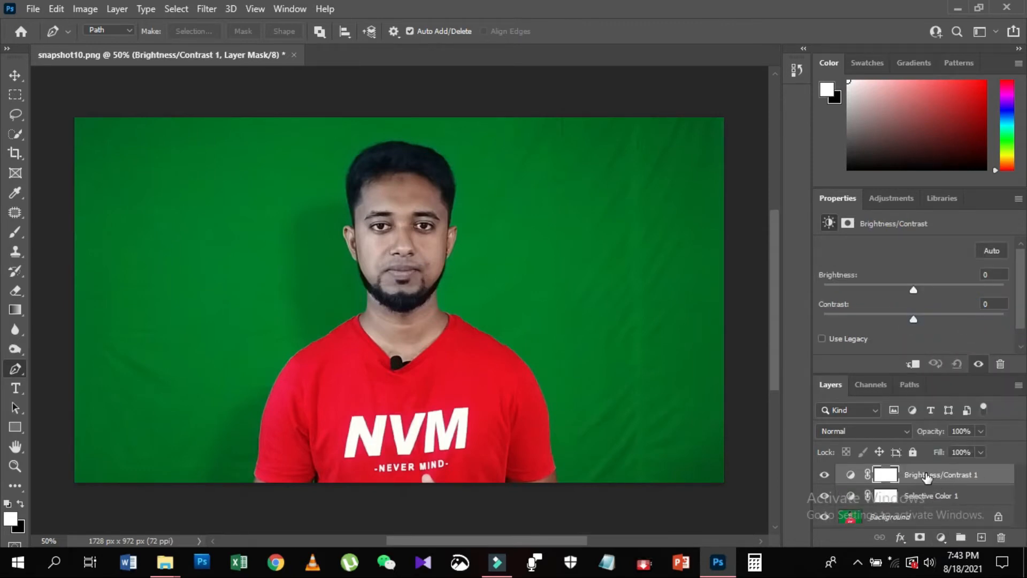
{"action": "left_click_drag", "start_coordinate": [916, 288], "coordinate": [924, 320]}
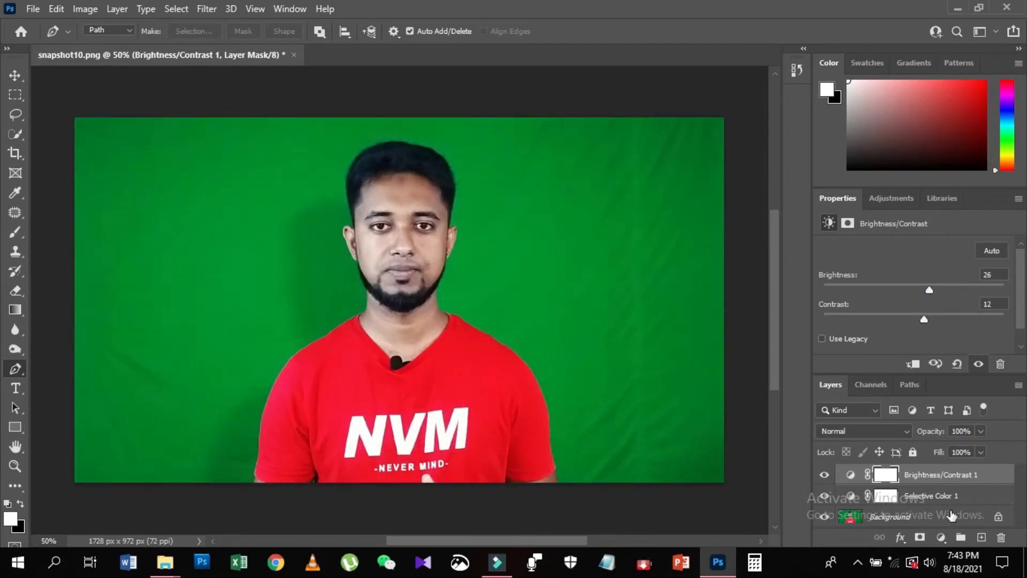
- Add a Hue/Saturation adjustment layer and set the Master saturation to +11
{"action": "left_click", "coordinate": [941, 538]}
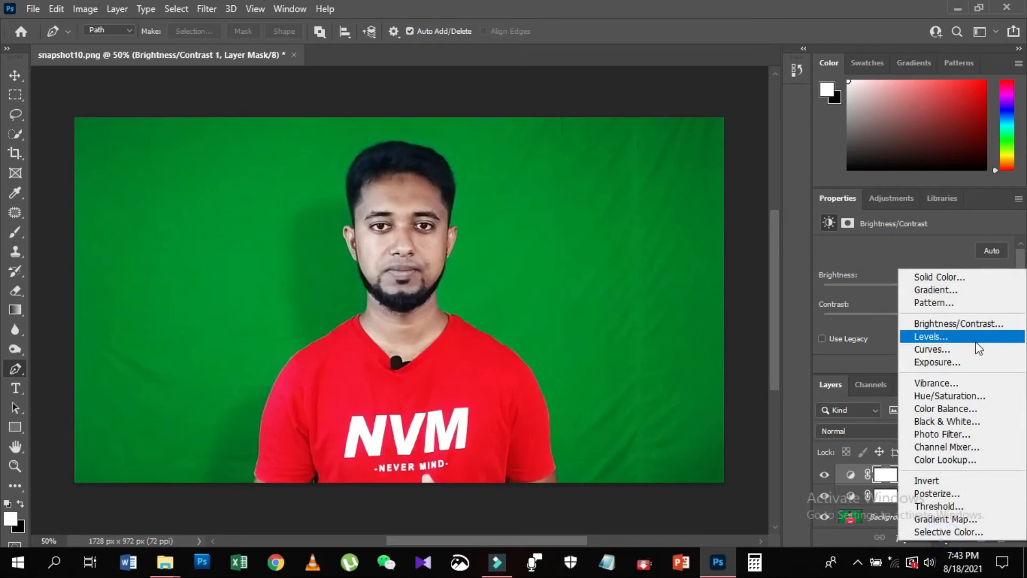
{"action": "left_click", "coordinate": [956, 396]}
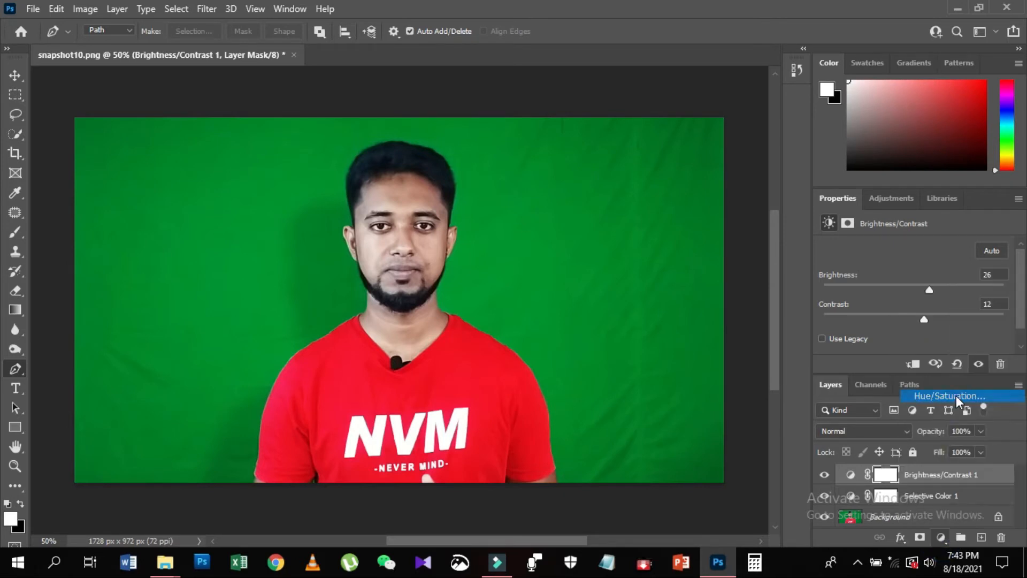
{"action": "left_click_drag", "start_coordinate": [916, 334], "coordinate": [923, 334]}
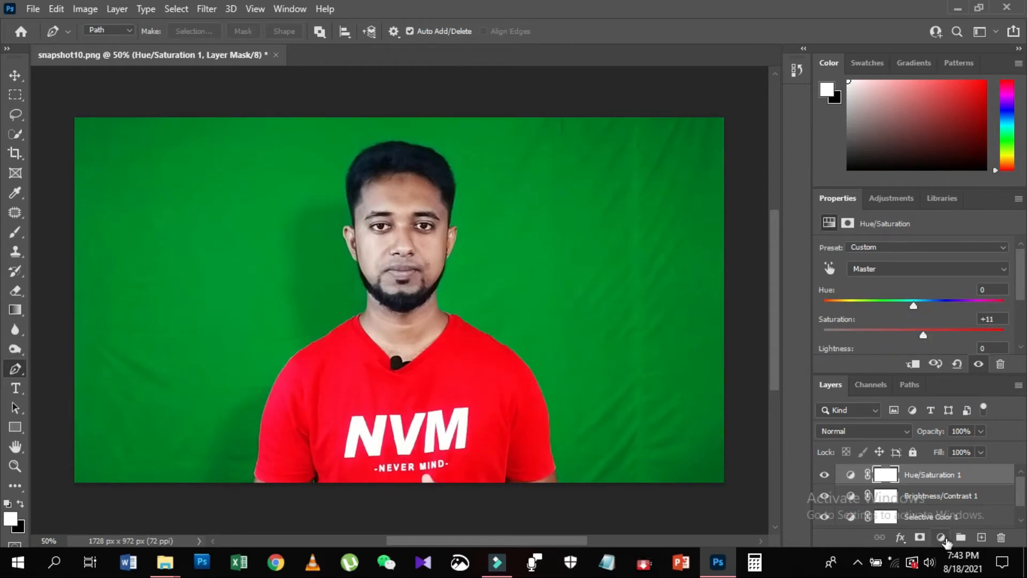
- Add a Color Balance adjustment layer with midtones at +11 Cyan–Red, +8 Magenta–Green and -6 Yellow–Blue
{"action": "left_click", "coordinate": [941, 538]}
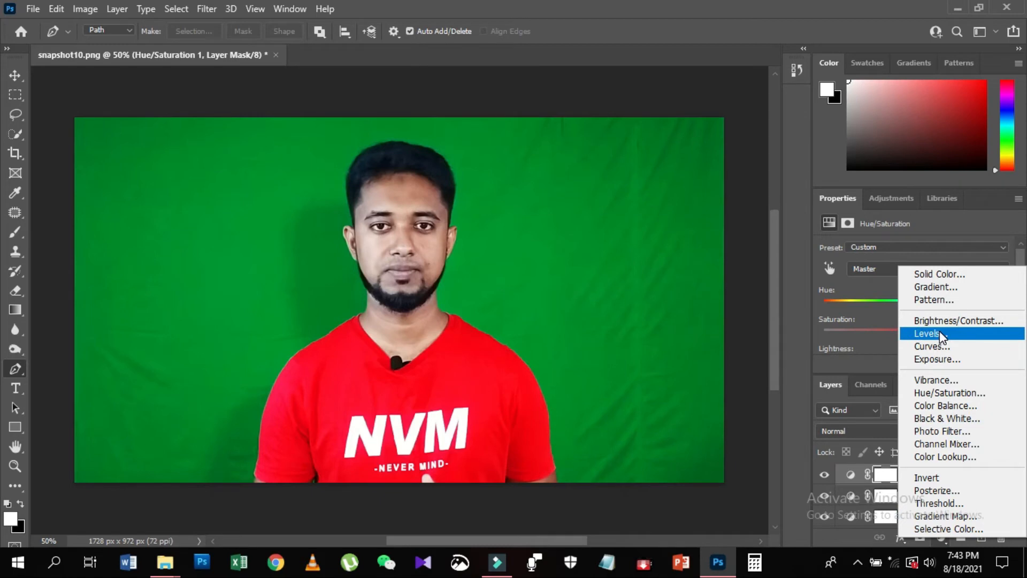
{"action": "left_click", "coordinate": [952, 412]}
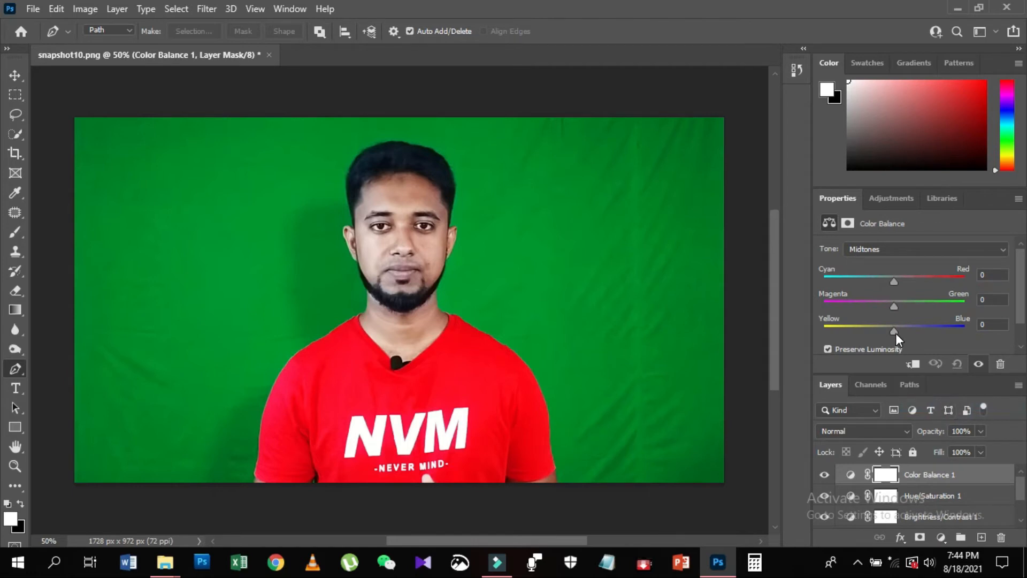
{"action": "mouse_move", "coordinate": [895, 333]}
{"action": "left_mouse_down"}
{"action": "mouse_move", "coordinate": [885, 332]}
{"action": "mouse_move", "coordinate": [913, 329]}
{"action": "mouse_move", "coordinate": [893, 328]}
{"action": "left_mouse_up"}
{"action": "left_click_drag", "start_coordinate": [893, 282], "coordinate": [902, 280]}
{"action": "left_click", "coordinate": [893, 305]}
{"action": "left_click_drag", "start_coordinate": [900, 305], "coordinate": [900, 304]}
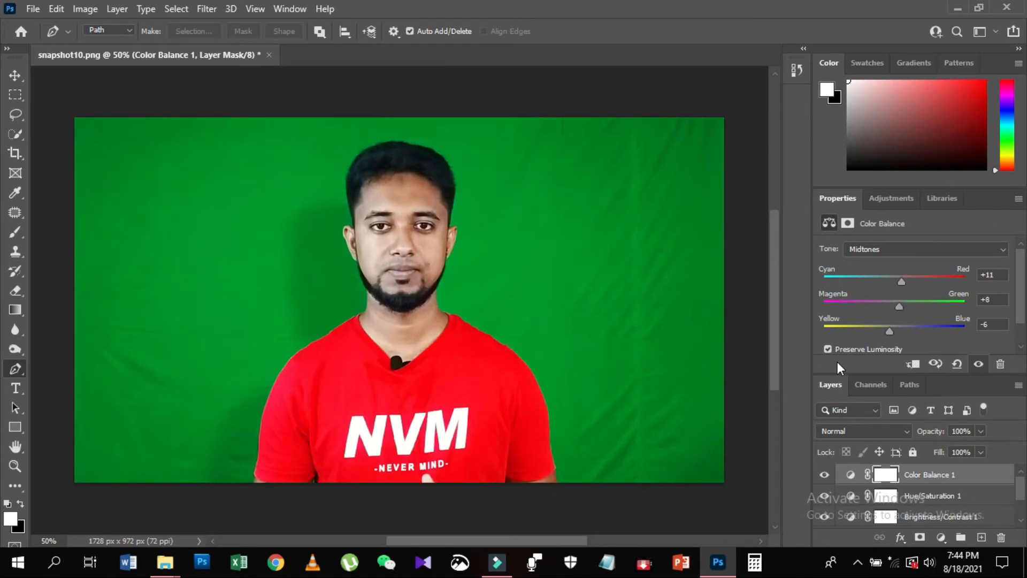
- Export the adjustments as a 3DL color lookup table with 32 grid points, saved on the Desktop as Filmora+PS
{"action": "left_click", "coordinate": [33, 10]}
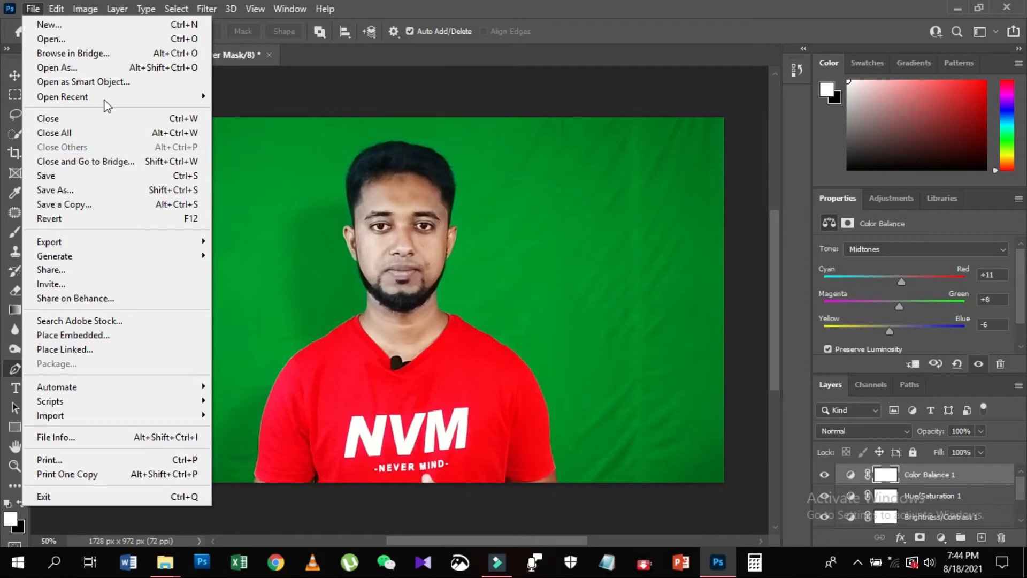
{"action": "mouse_move", "coordinate": [63, 243]}
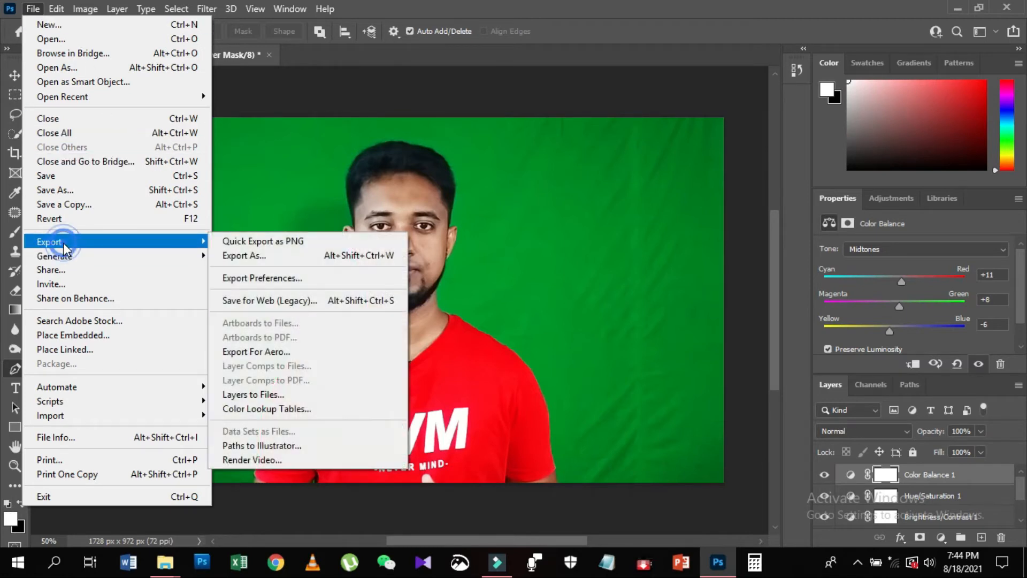
{"action": "left_click", "coordinate": [289, 412]}
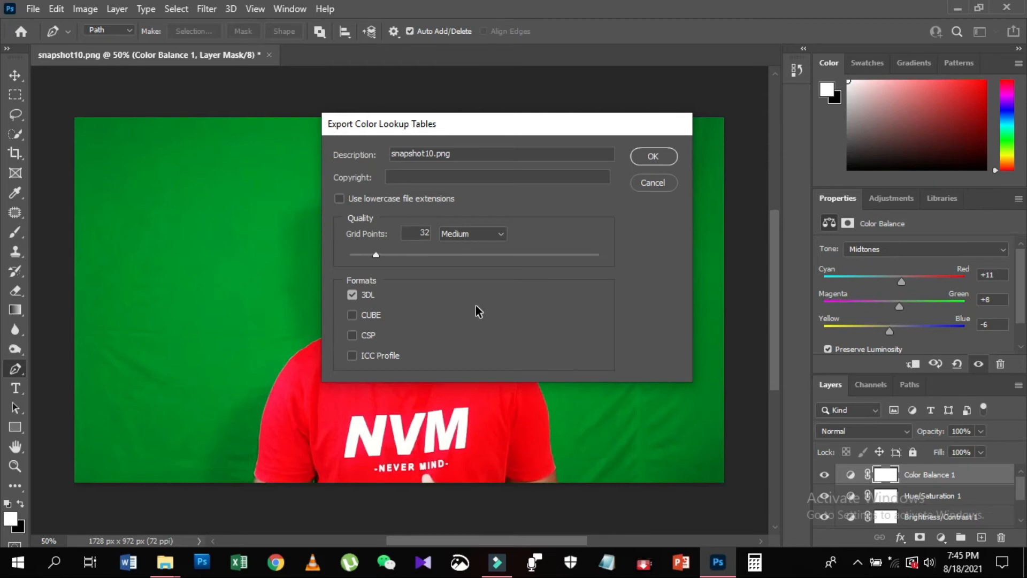
{"action": "left_click", "coordinate": [650, 159]}
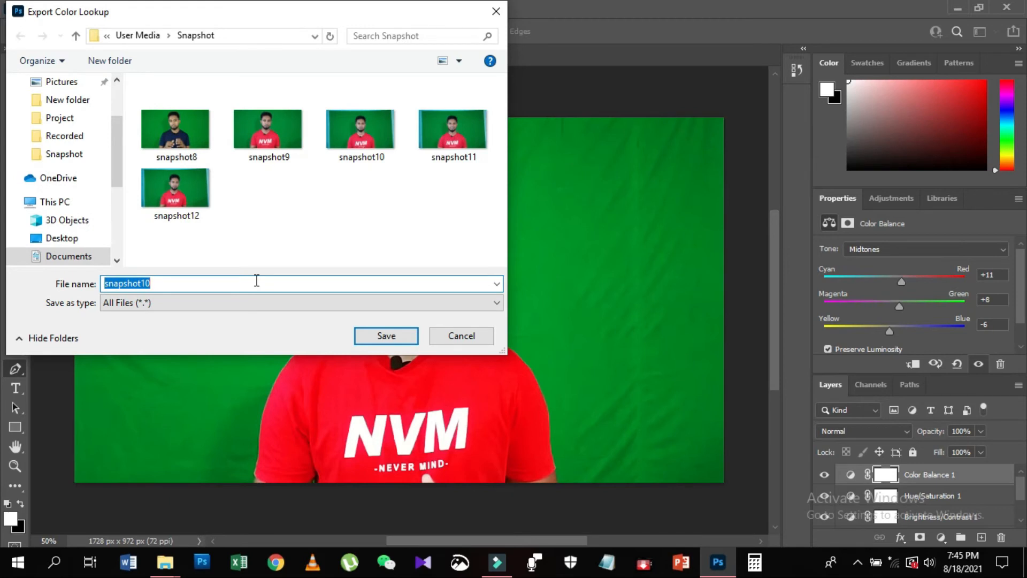
{"action": "type", "text": "Filmo"}
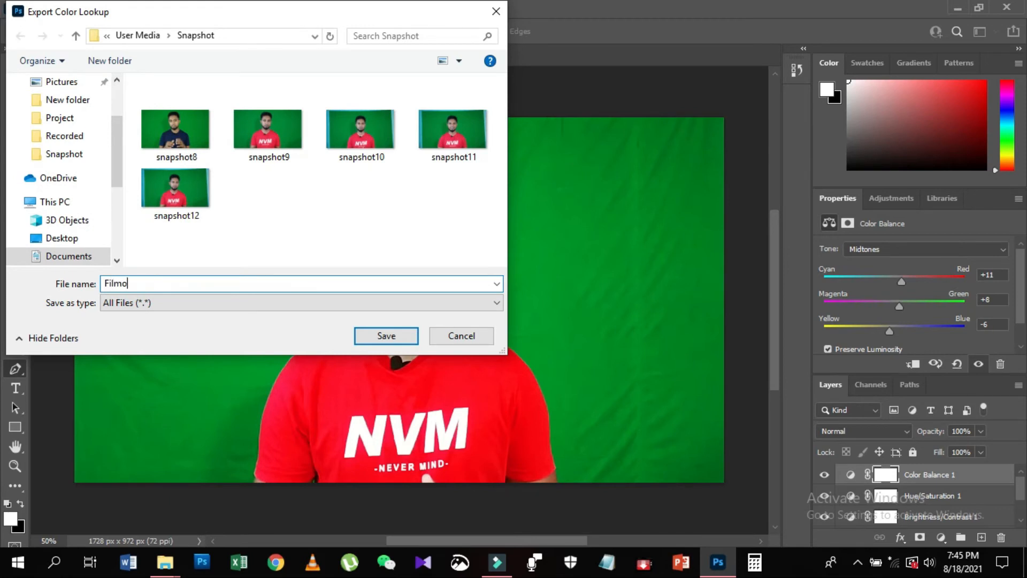
{"action": "type", "text": "ra+PS"}
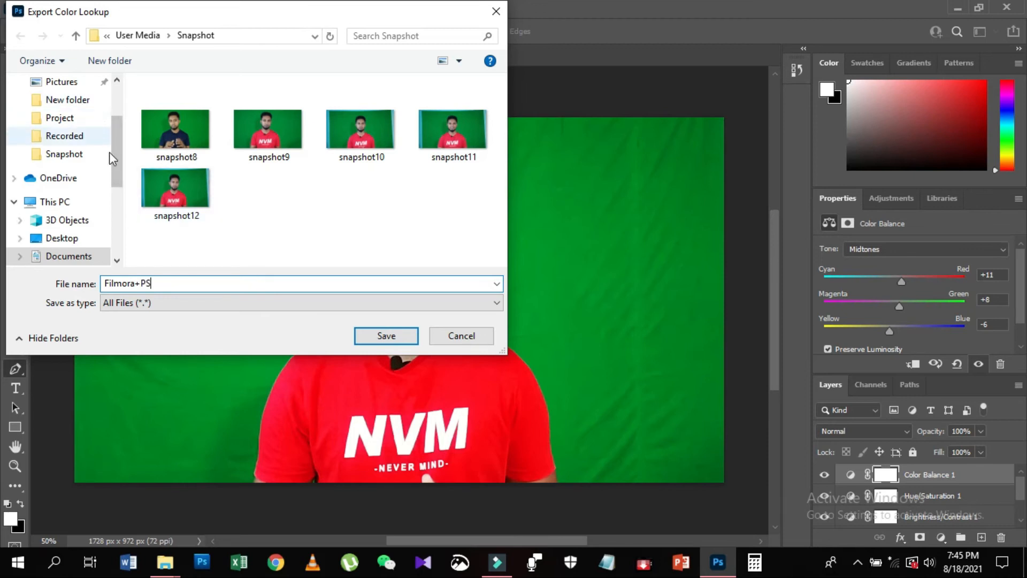
{"action": "left_click", "coordinate": [83, 239]}
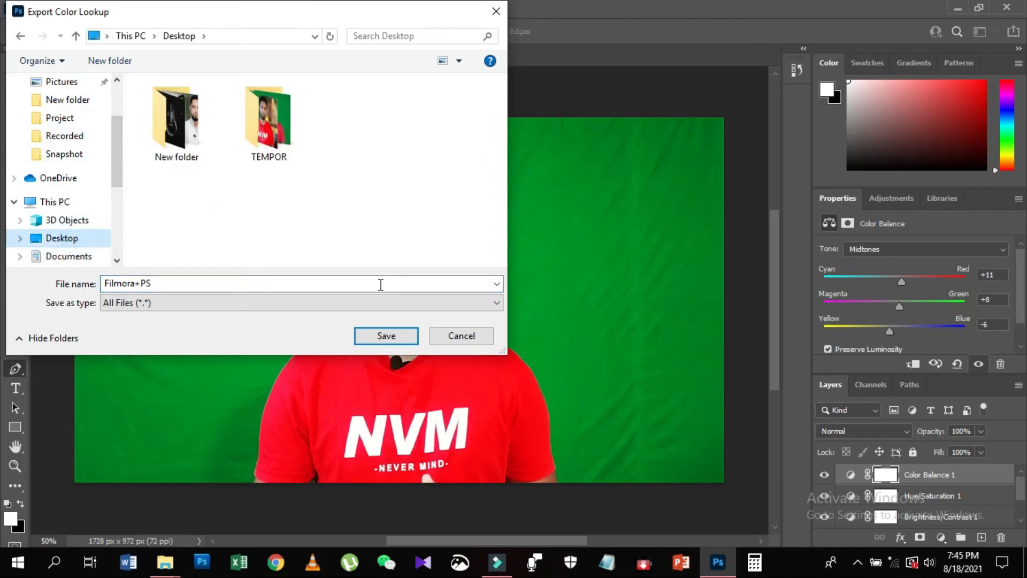
{"action": "left_click", "coordinate": [385, 337]}
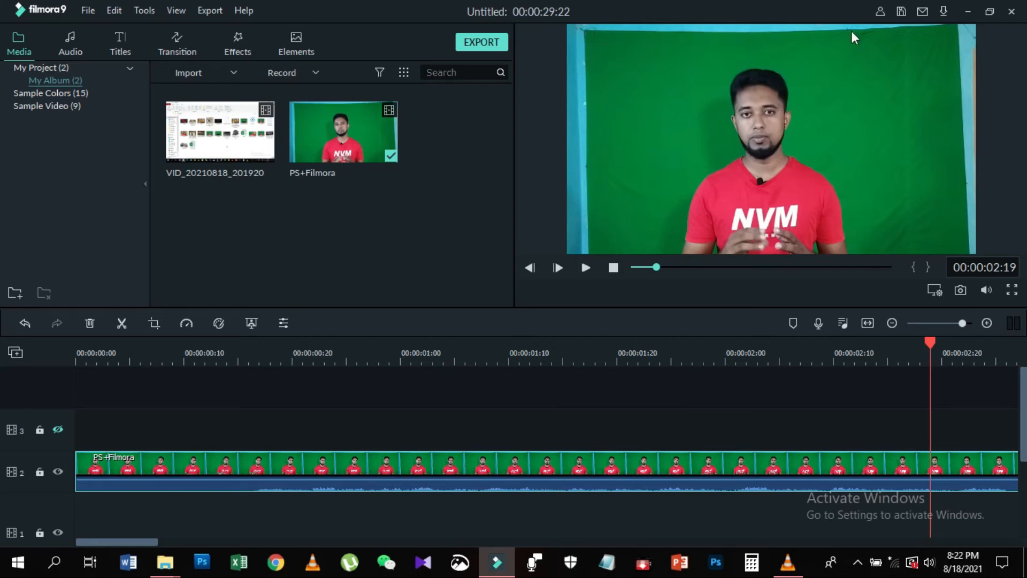
- In Filmora, crop the PS+Filmora clip to 1718 x 966 in its original ratio, framing only the green backdrop around the presenter
{"action": "left_click", "coordinate": [154, 323]}
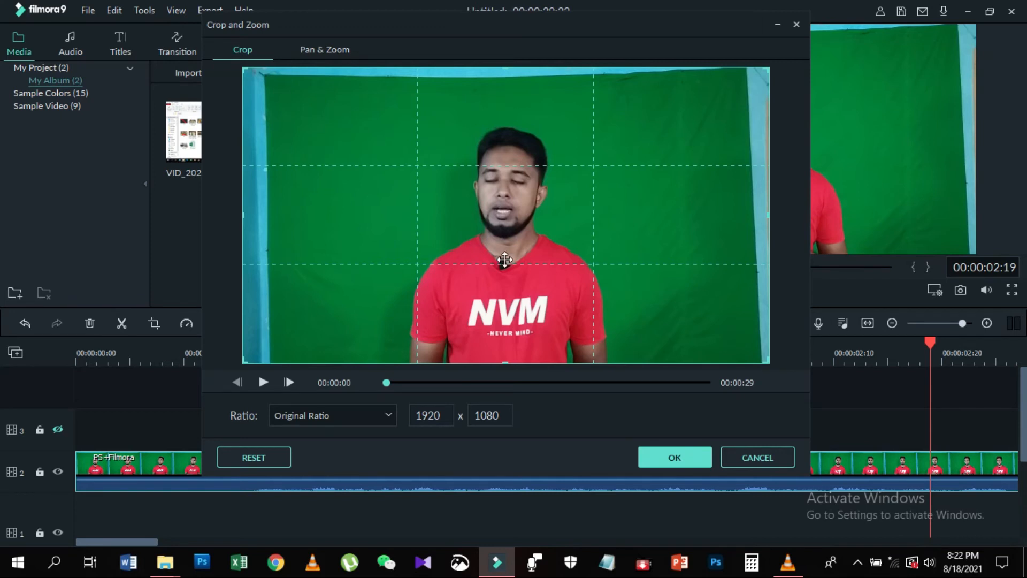
{"action": "left_click_drag", "start_coordinate": [388, 383], "coordinate": [405, 382]}
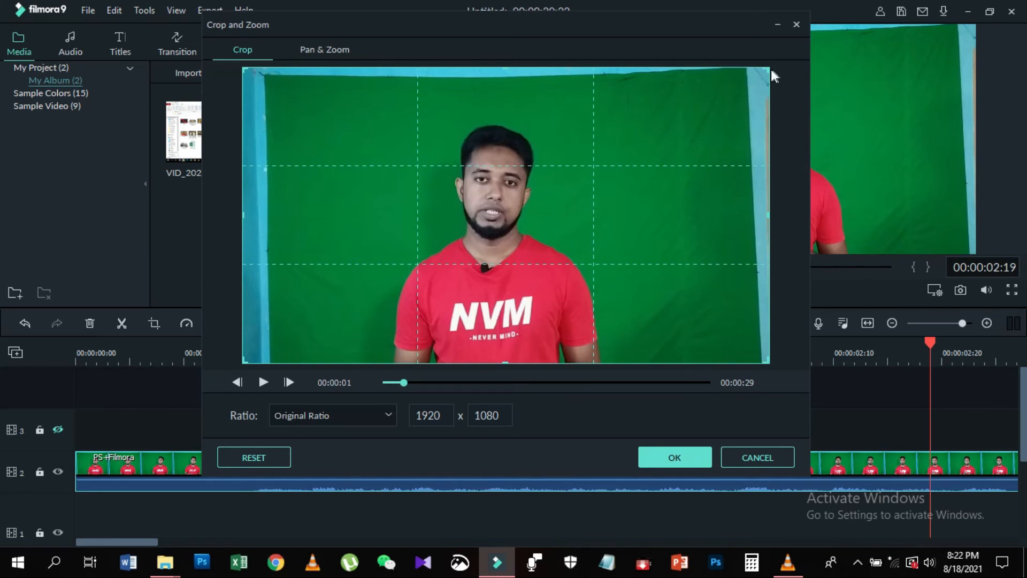
{"action": "left_click_drag", "start_coordinate": [768, 69], "coordinate": [716, 101]}
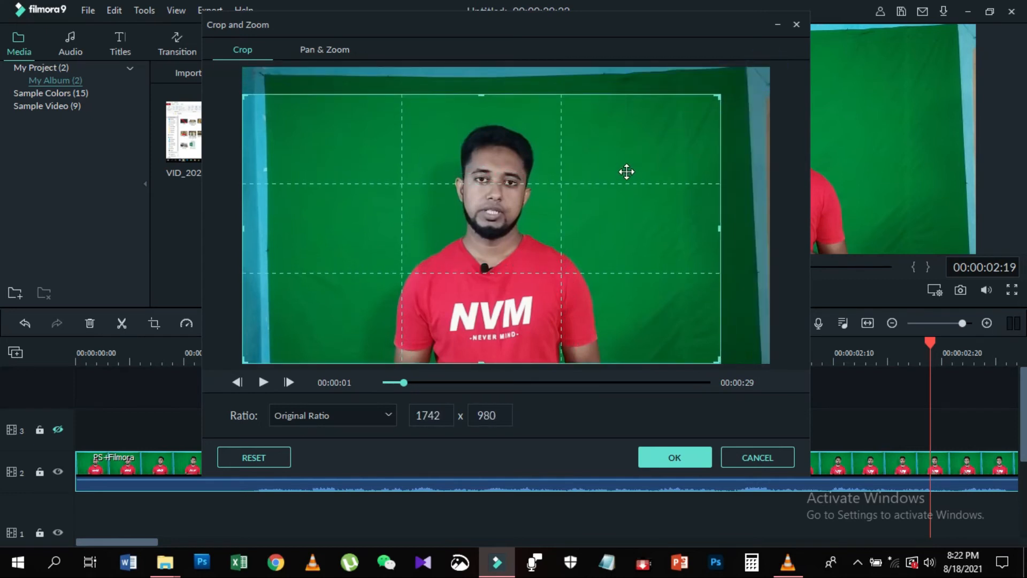
{"action": "left_click_drag", "start_coordinate": [626, 172], "coordinate": [654, 171]}
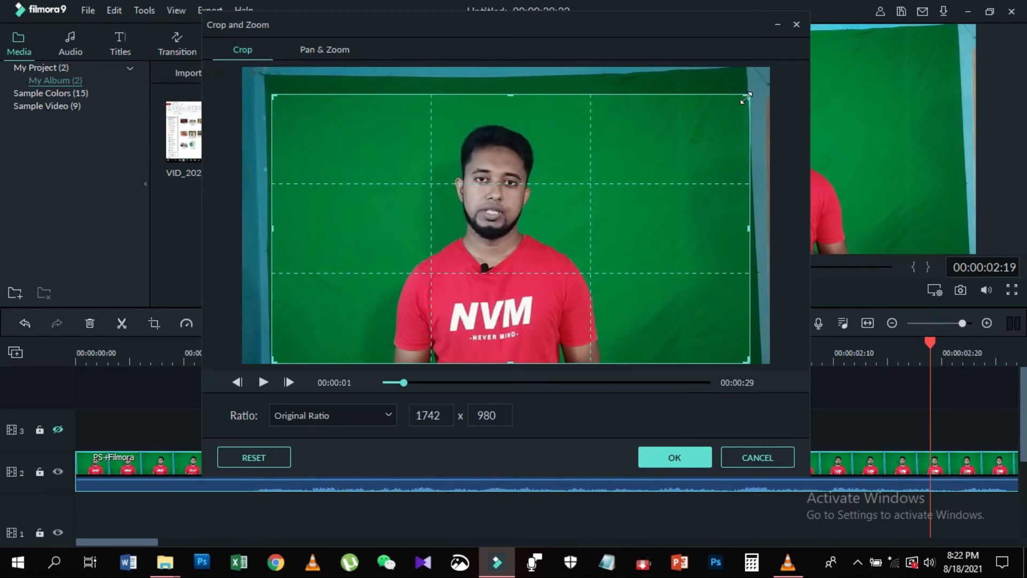
{"action": "left_click_drag", "start_coordinate": [748, 97], "coordinate": [742, 100]}
{"action": "left_click_drag", "start_coordinate": [670, 159], "coordinate": [673, 159]}
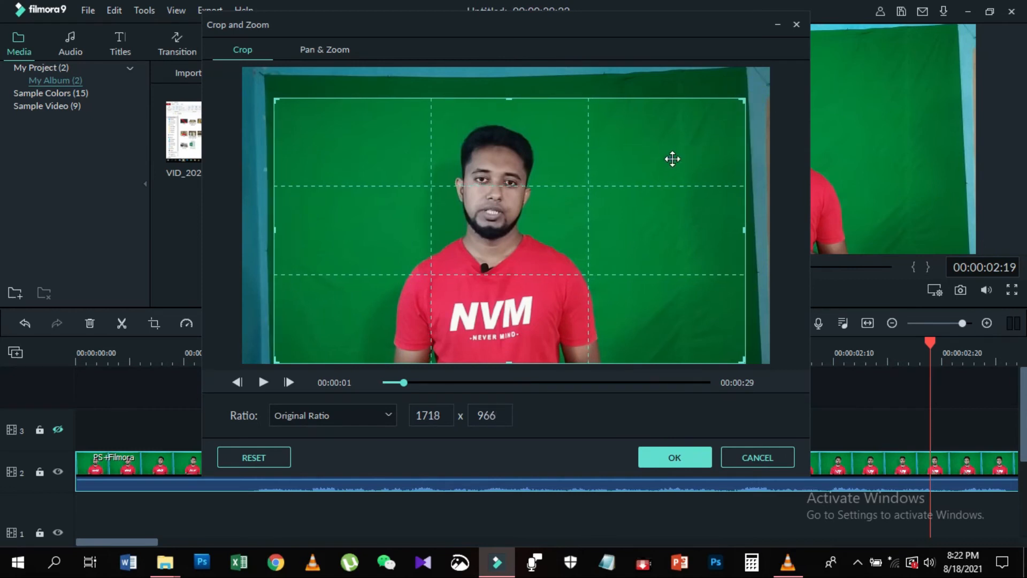
{"action": "left_click", "coordinate": [682, 458]}
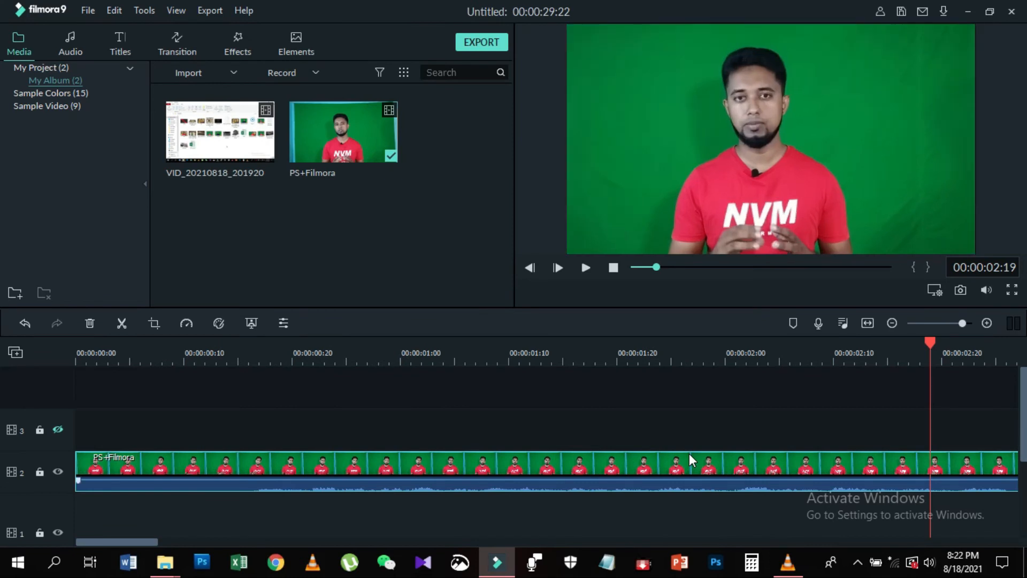
- Load the exported Filmora+PS.3DL file from the Desktop as the 3D LUT in the PS+Filmora clip's color settings
{"action": "left_click", "coordinate": [283, 322]}
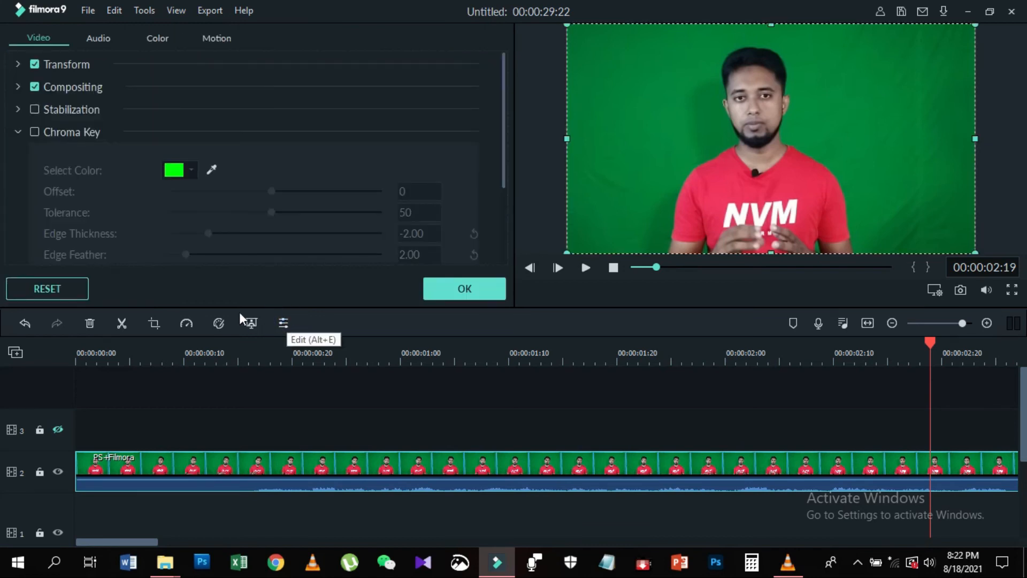
{"action": "left_click", "coordinate": [158, 38]}
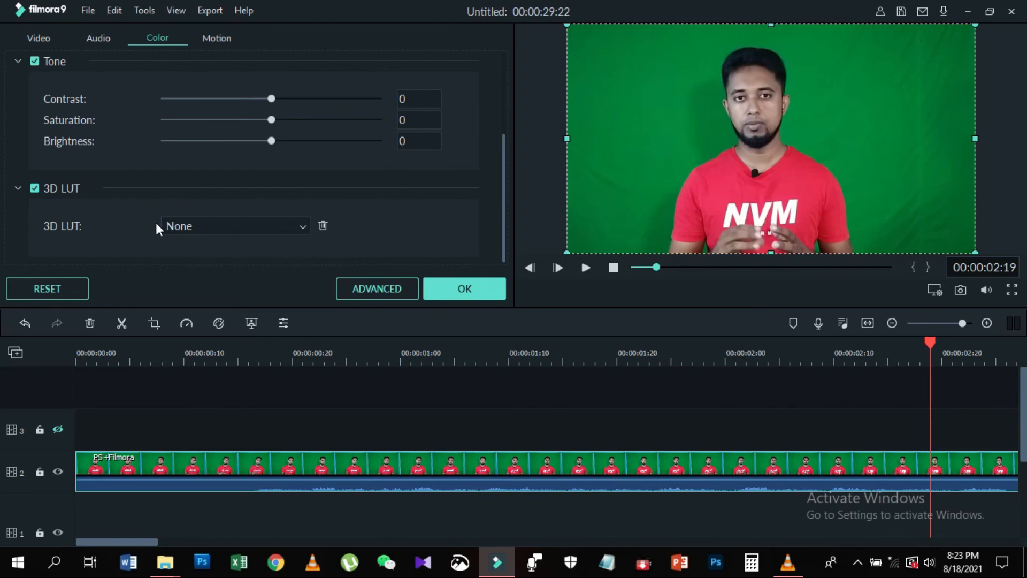
{"action": "left_click", "coordinate": [303, 227]}
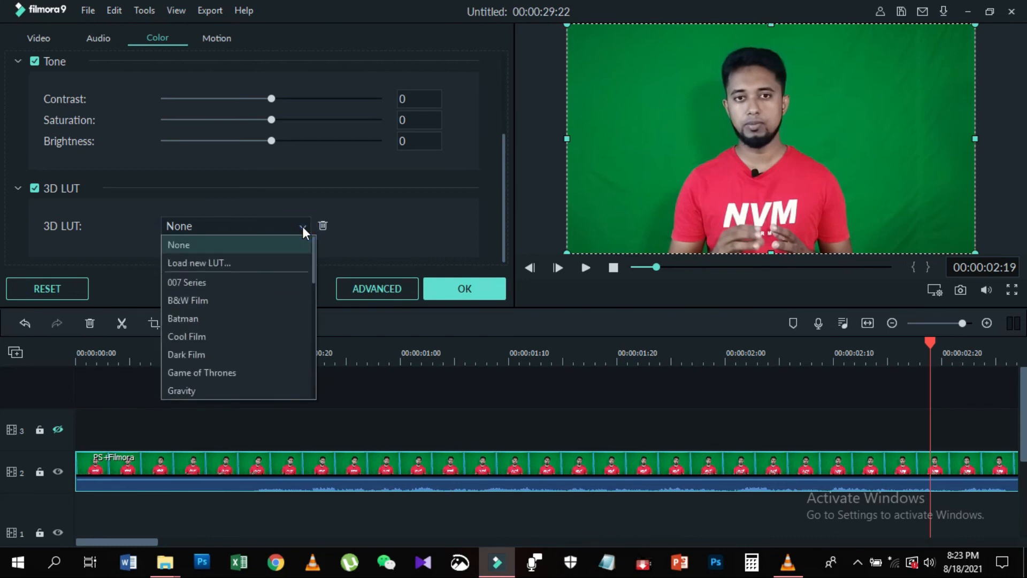
{"action": "left_click", "coordinate": [224, 263]}
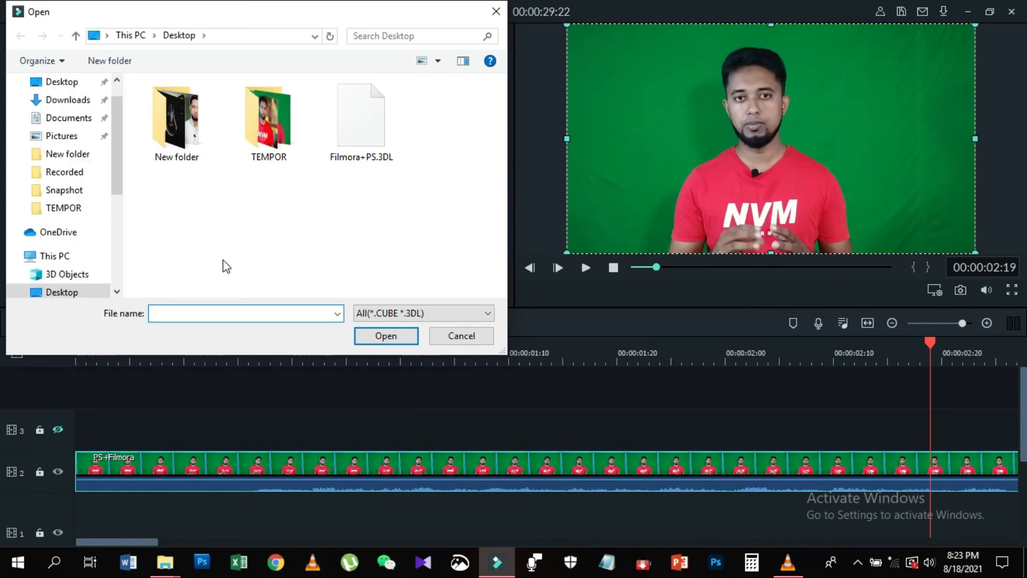
{"action": "left_click", "coordinate": [365, 114]}
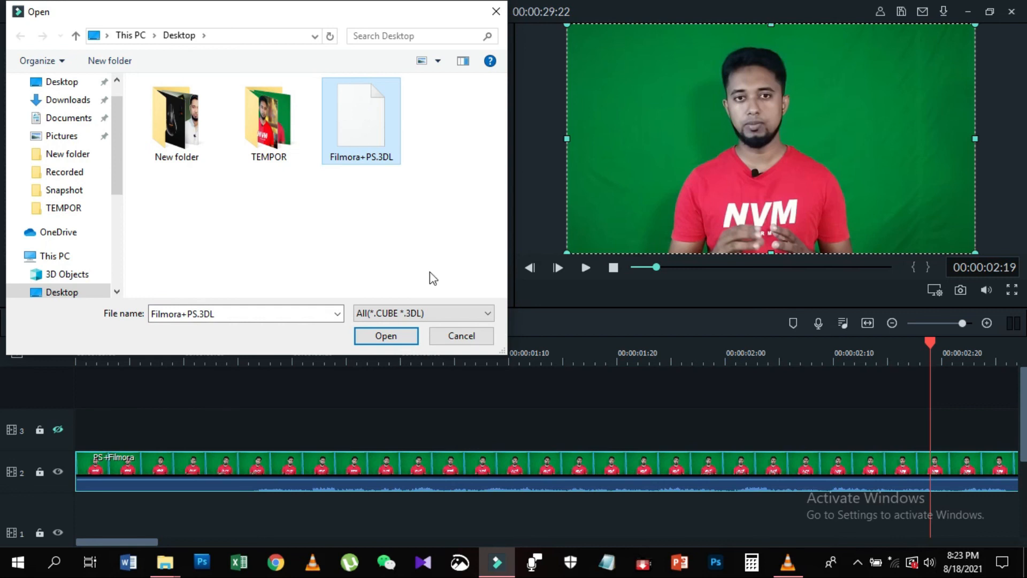
{"action": "left_click", "coordinate": [391, 335]}
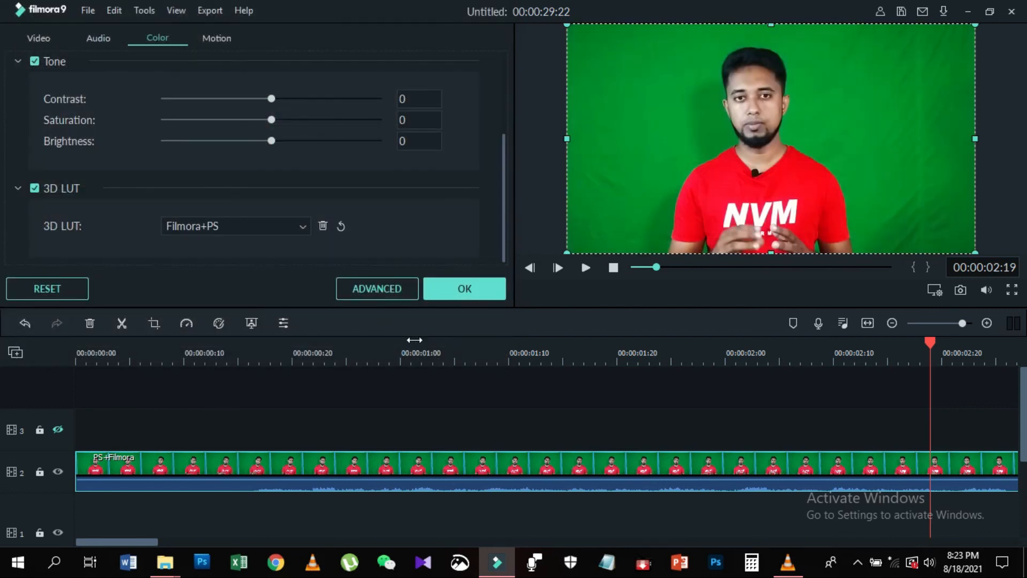